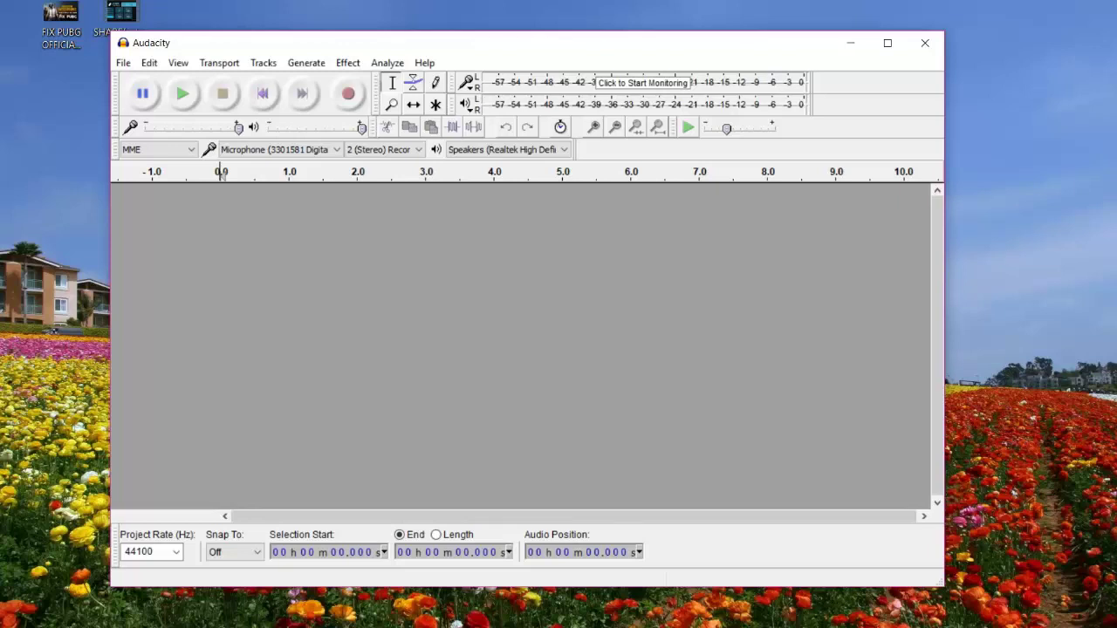
# Keep the USB microphone as the recording input device
pyautogui.moveTo(422, 43); pyautogui.dragTo(434, 40)
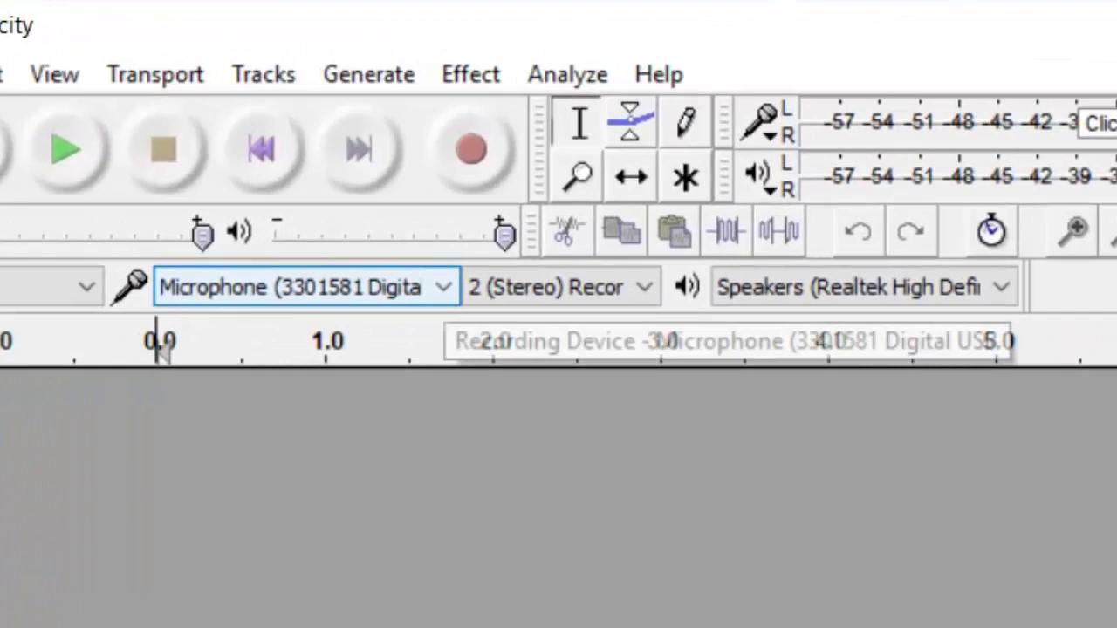
pyautogui.click(342, 146)
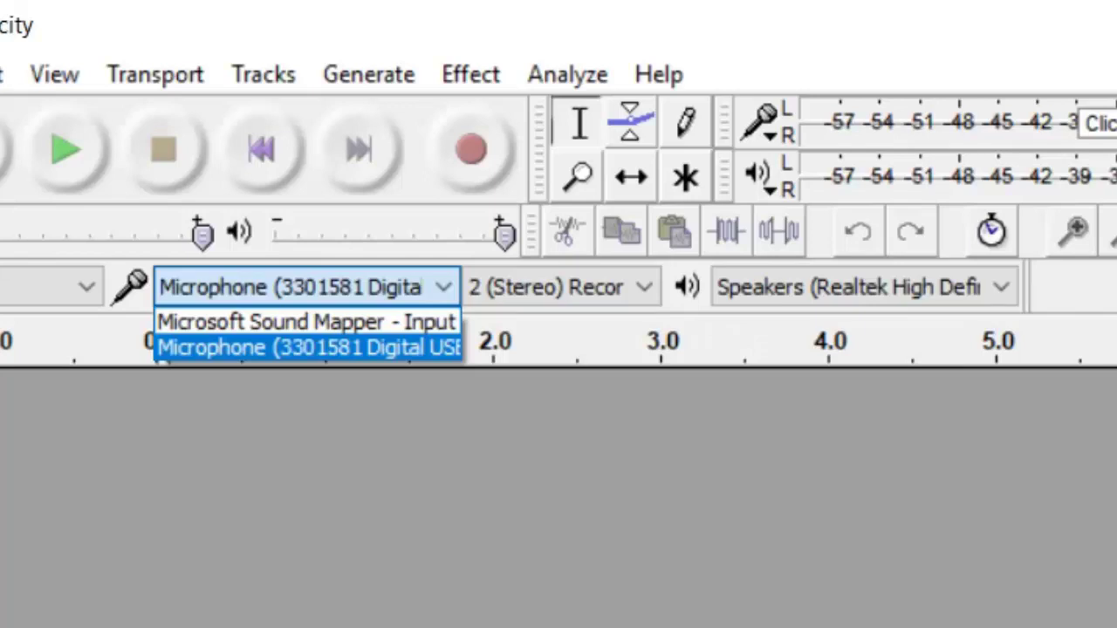
pyautogui.click(161, 349)
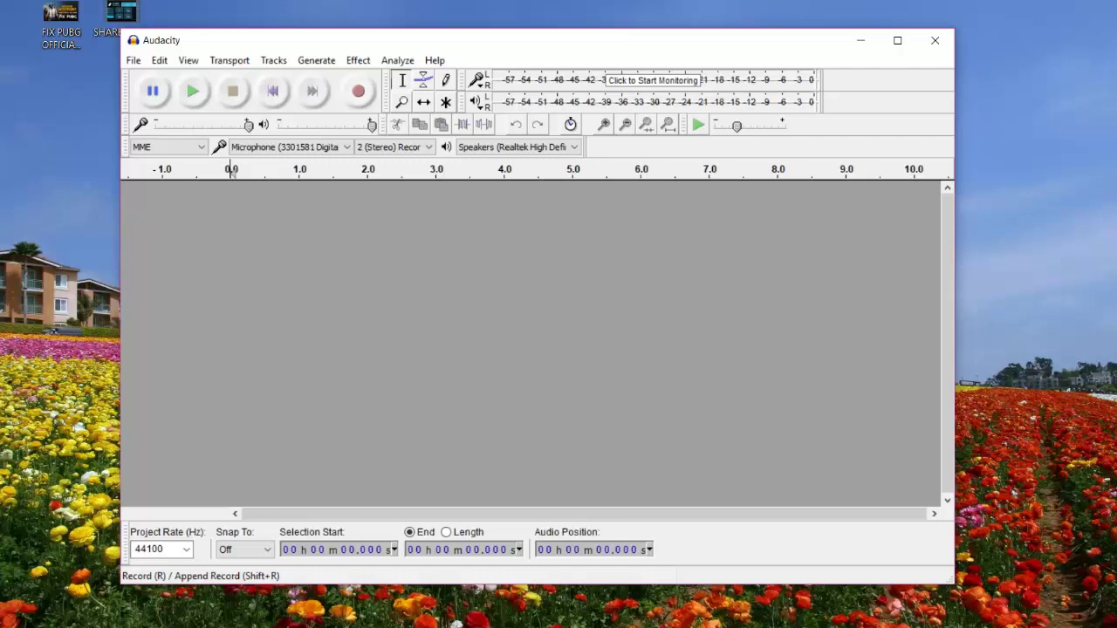
# Record about 21 seconds of stereo voice, pausing and resuming once before stopping
pyautogui.click(358, 91)
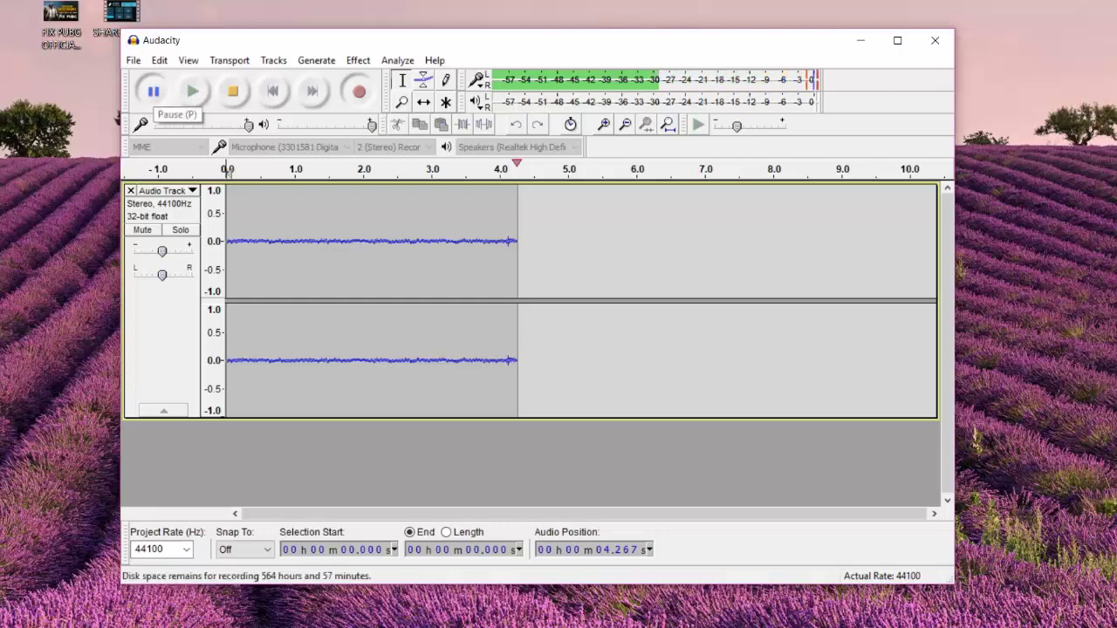
pyautogui.click(153, 92)
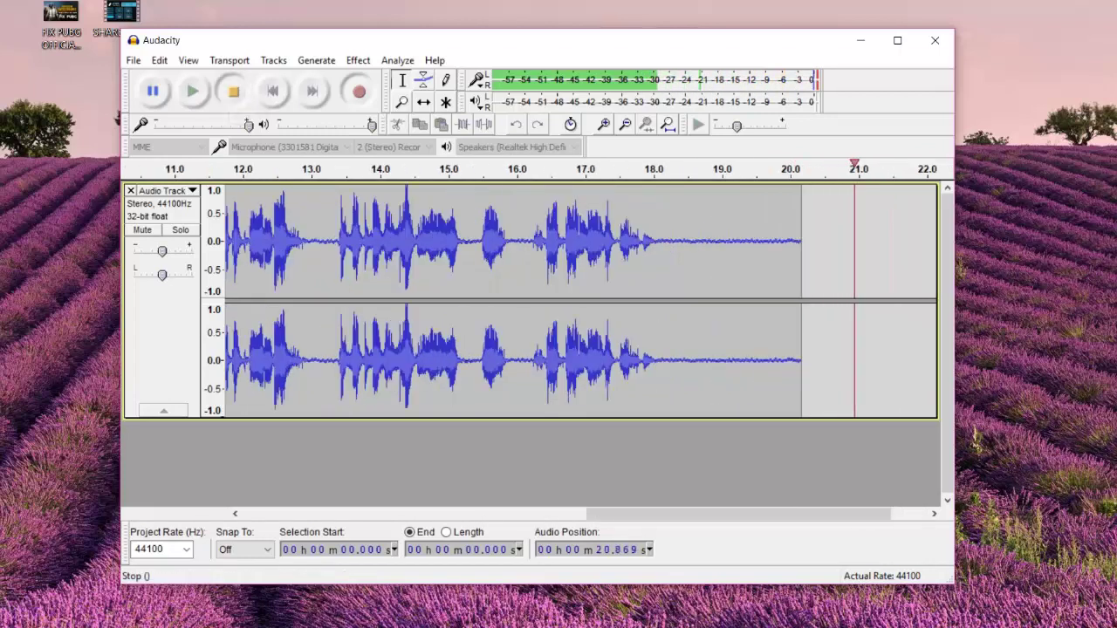
pyautogui.click(233, 91)
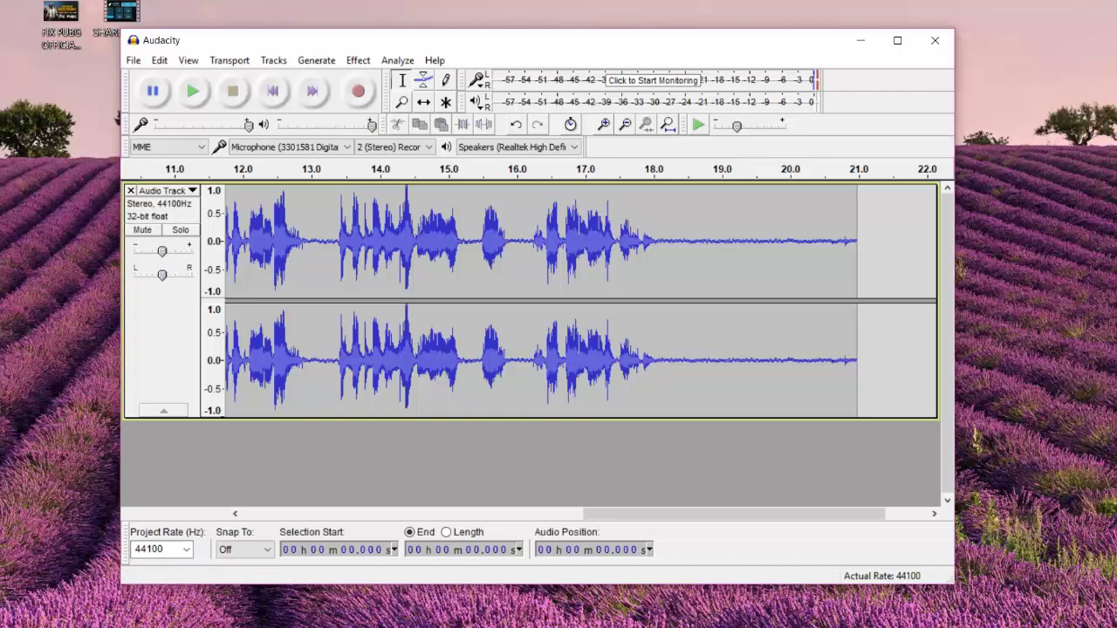
# Play the recording back from the start to listen, then stop playback
pyautogui.hscroll(-10, 581, 301)
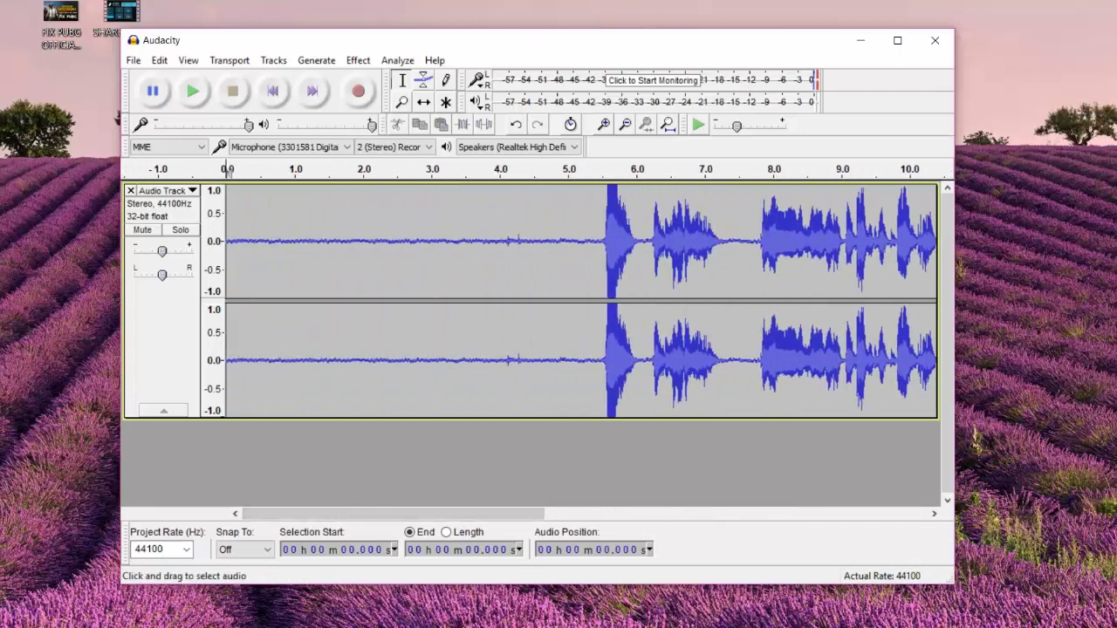
pyautogui.moveTo(231, 244); pyautogui.dragTo(594, 245)
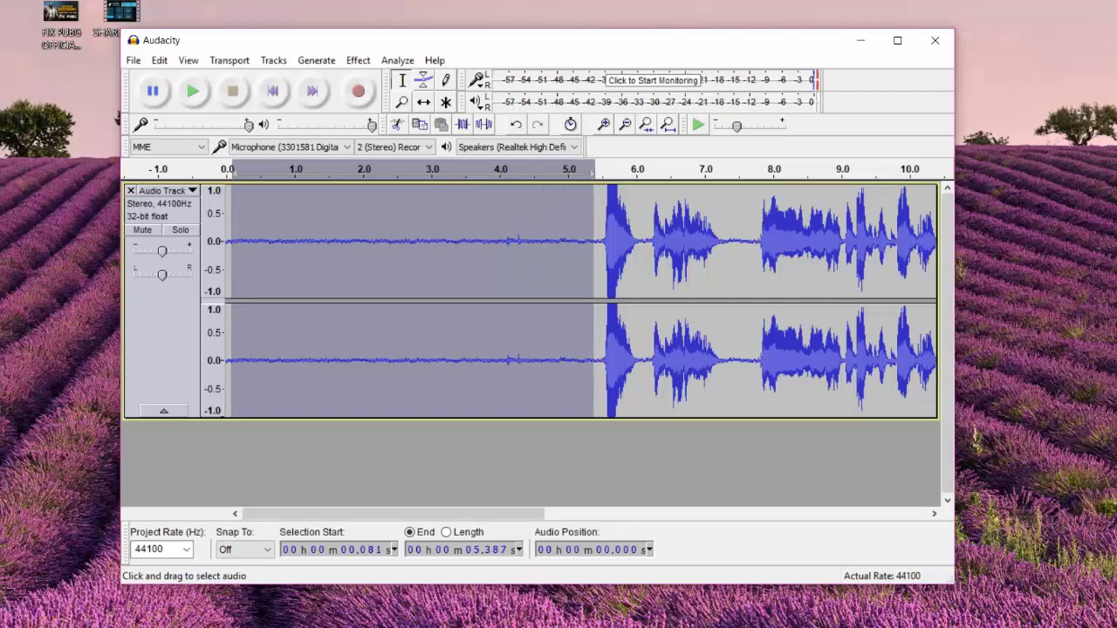
pyautogui.click(415, 245)
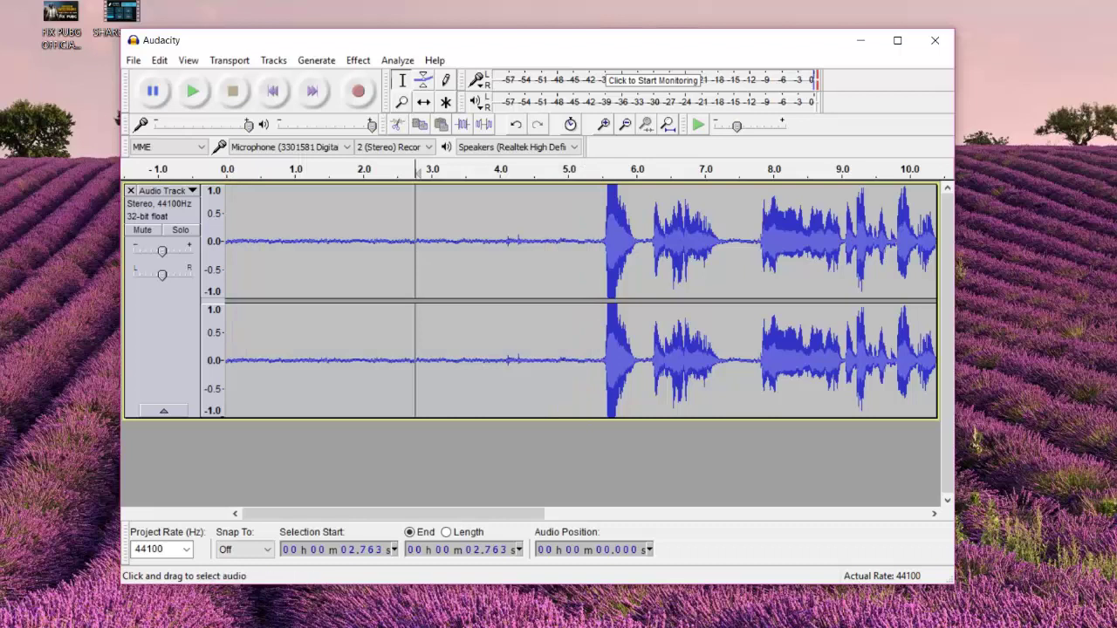
pyautogui.press('Home')
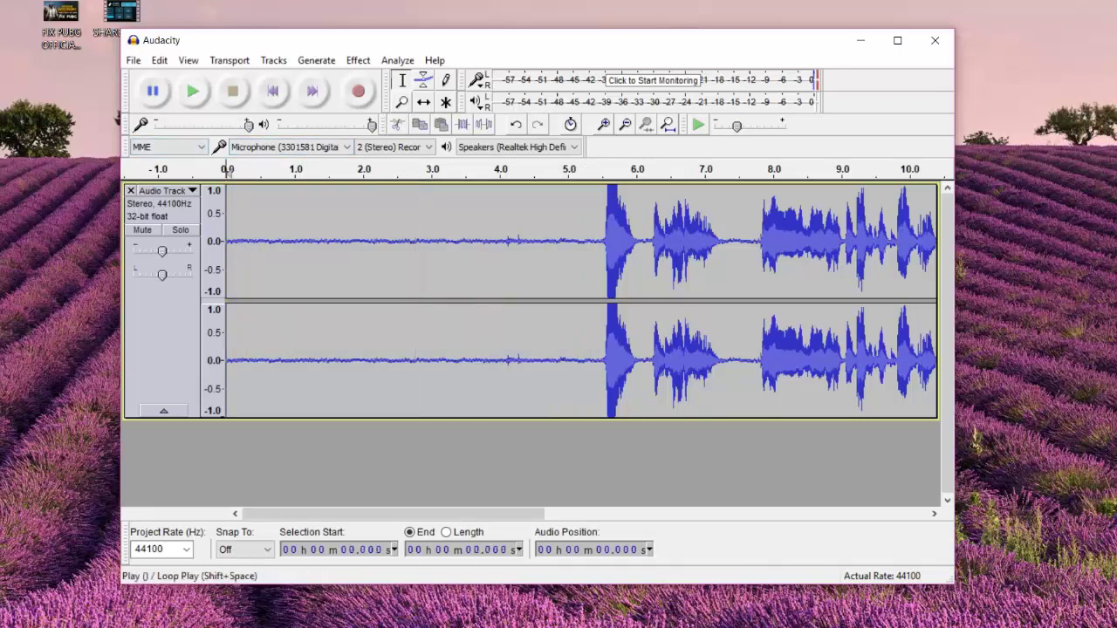
pyautogui.click(192, 92)
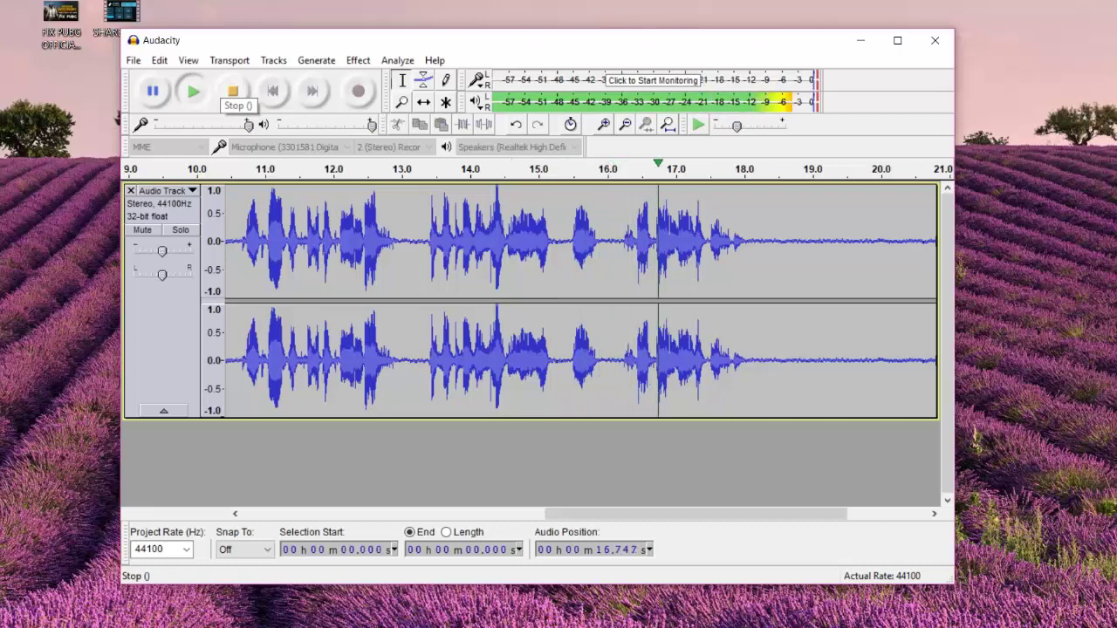
pyautogui.press('space')
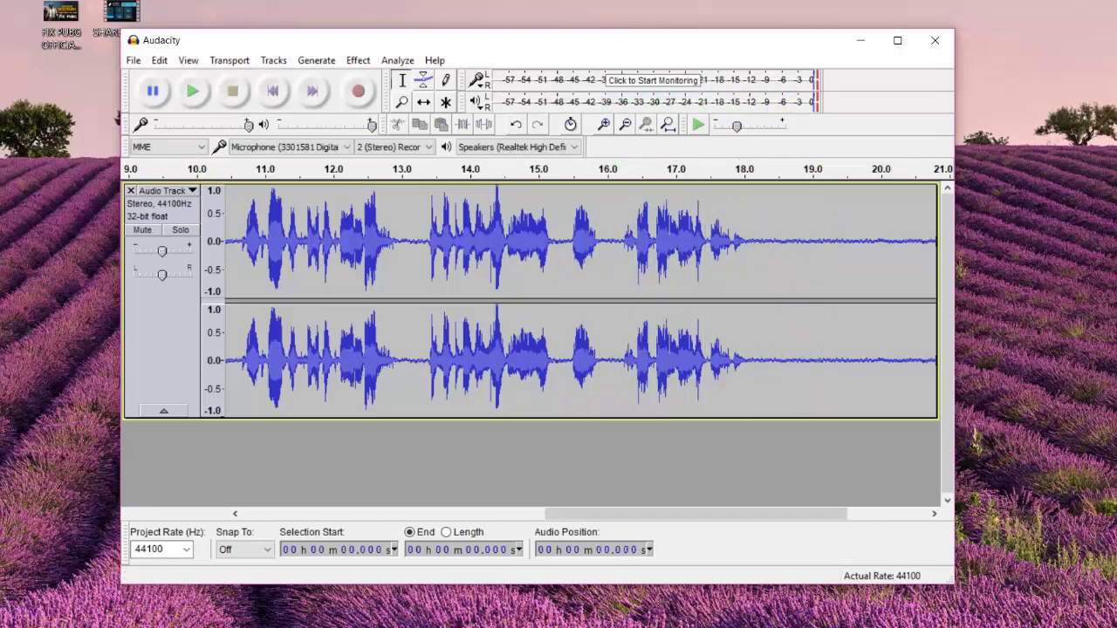
# Select the noise-only opening of the track, from 0 to about 5.5 seconds
pyautogui.moveTo(695, 513); pyautogui.dragTo(393, 513)
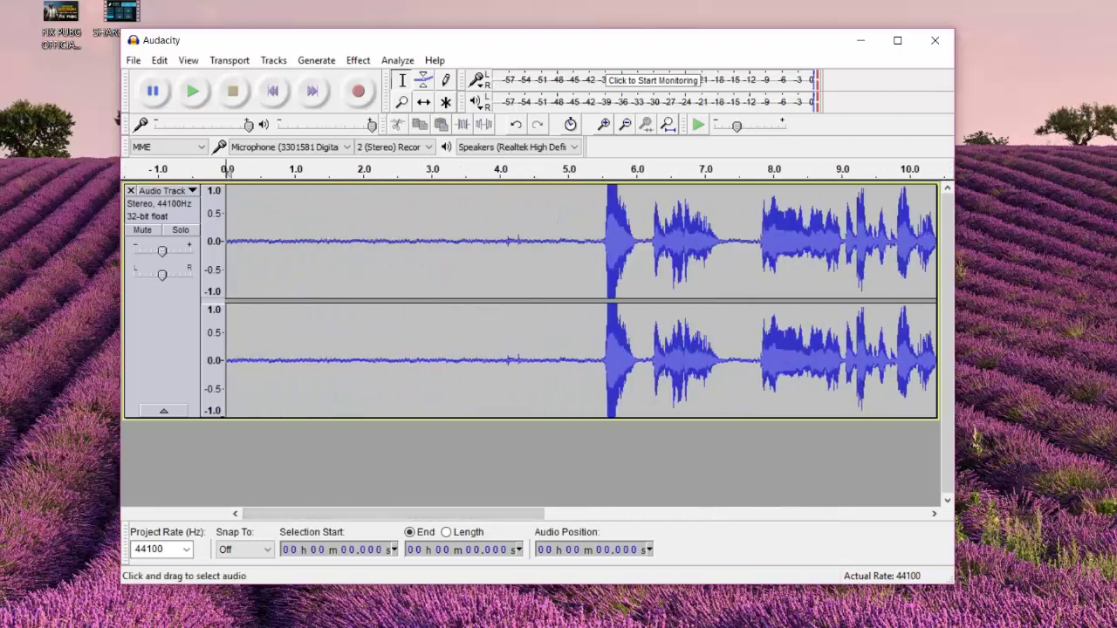
pyautogui.click(237, 244)
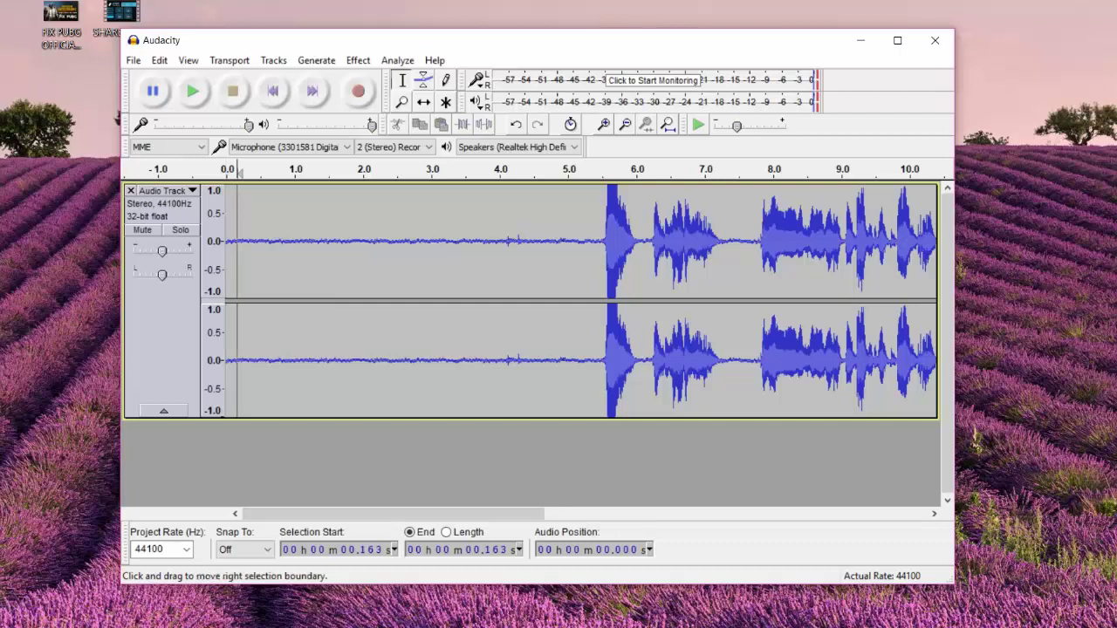
pyautogui.moveTo(236, 244); pyautogui.dragTo(597, 244)
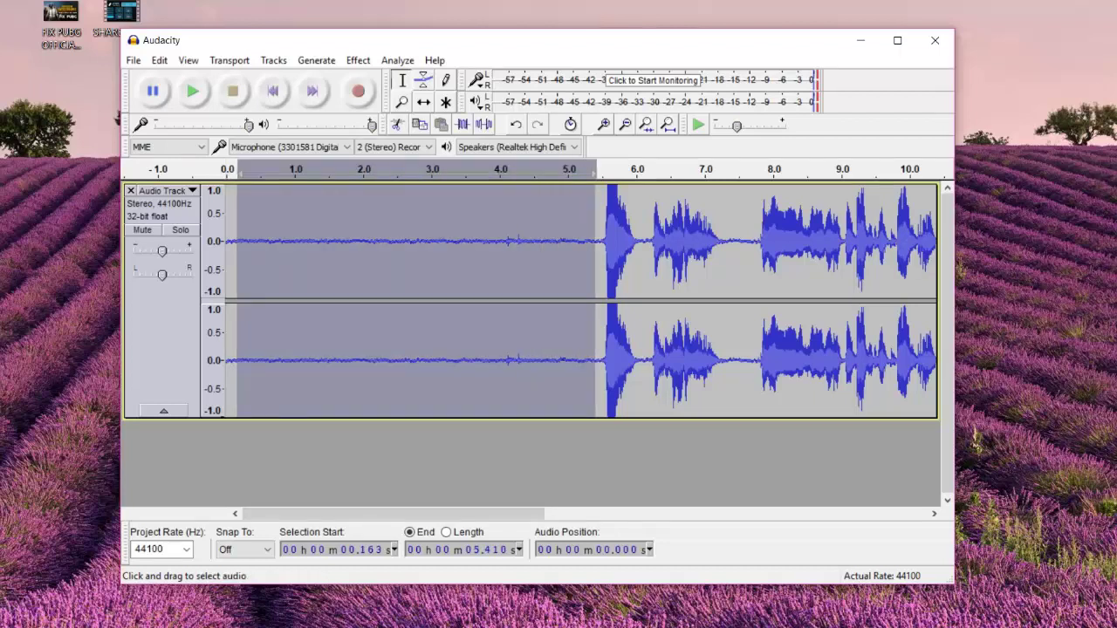
pyautogui.click(607, 245)
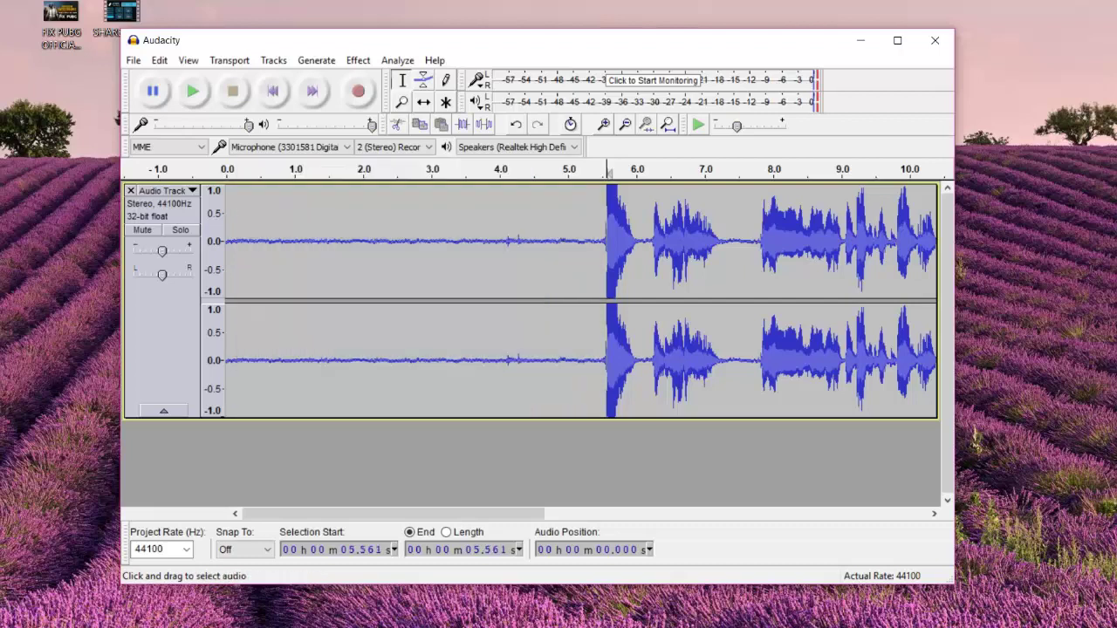
pyautogui.moveTo(604, 245); pyautogui.dragTo(226, 245)
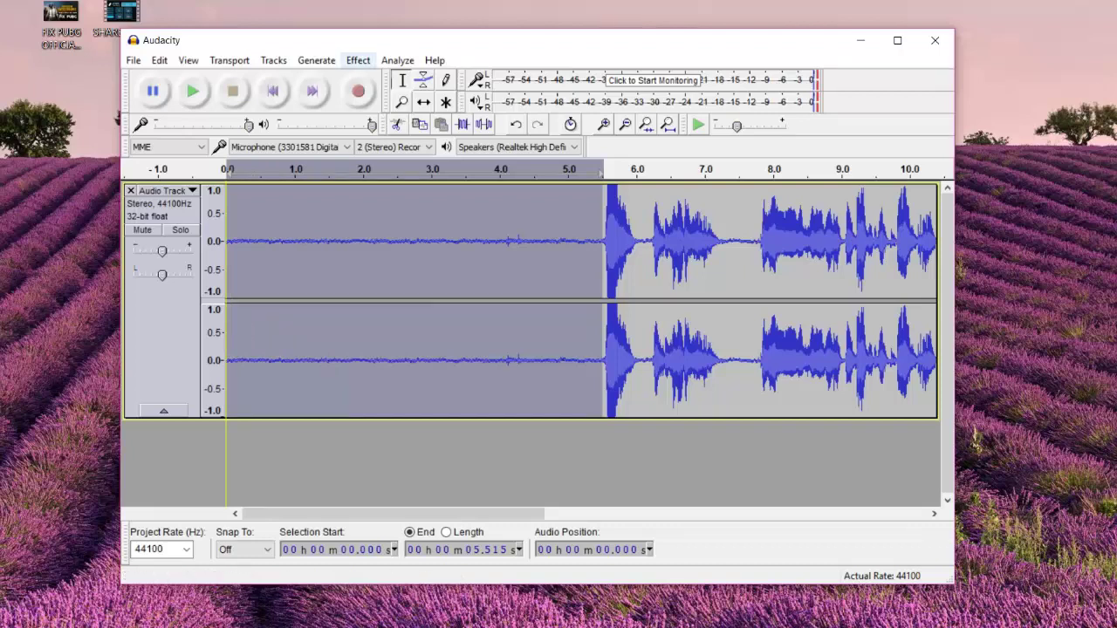
# Get a noise profile in Noise Reduction from the 0–5.5 s selection
pyautogui.click(358, 60)
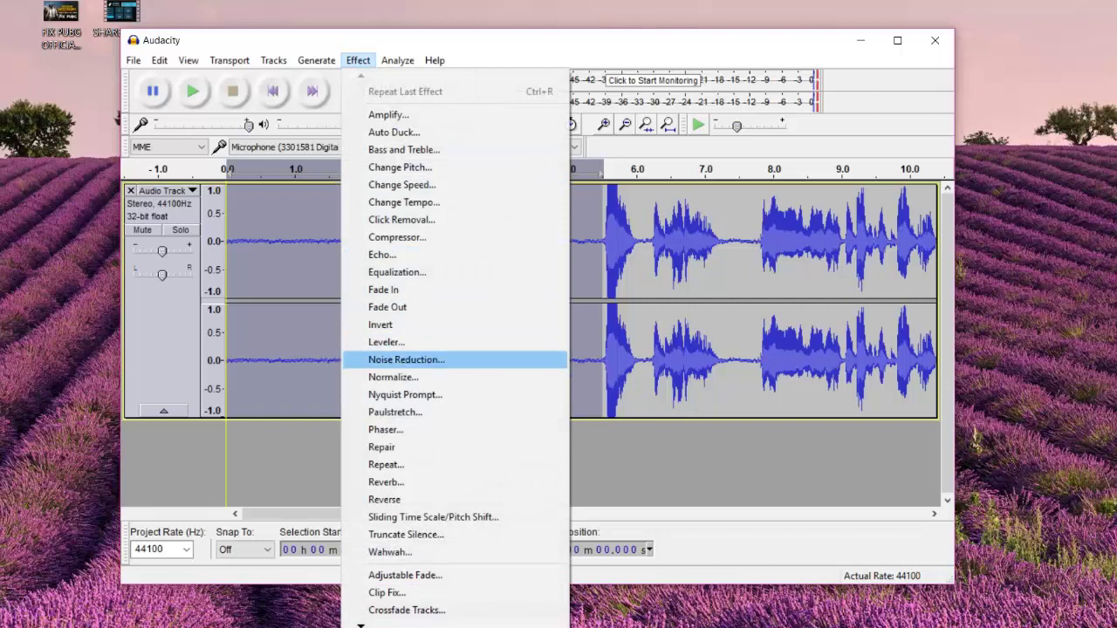
pyautogui.click(406, 359)
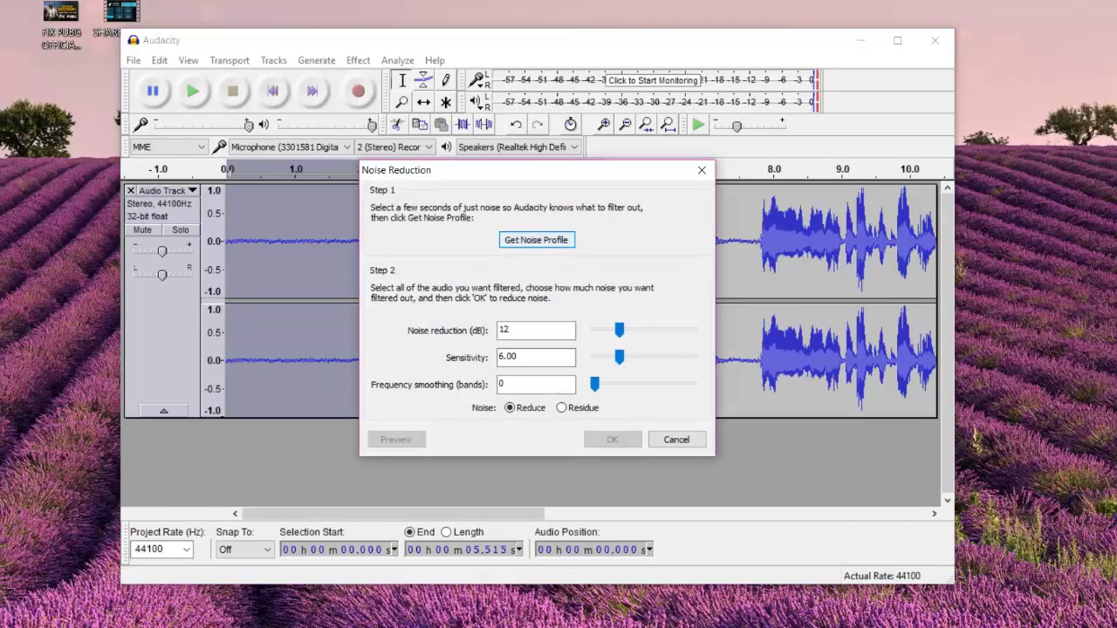
pyautogui.press('Return')
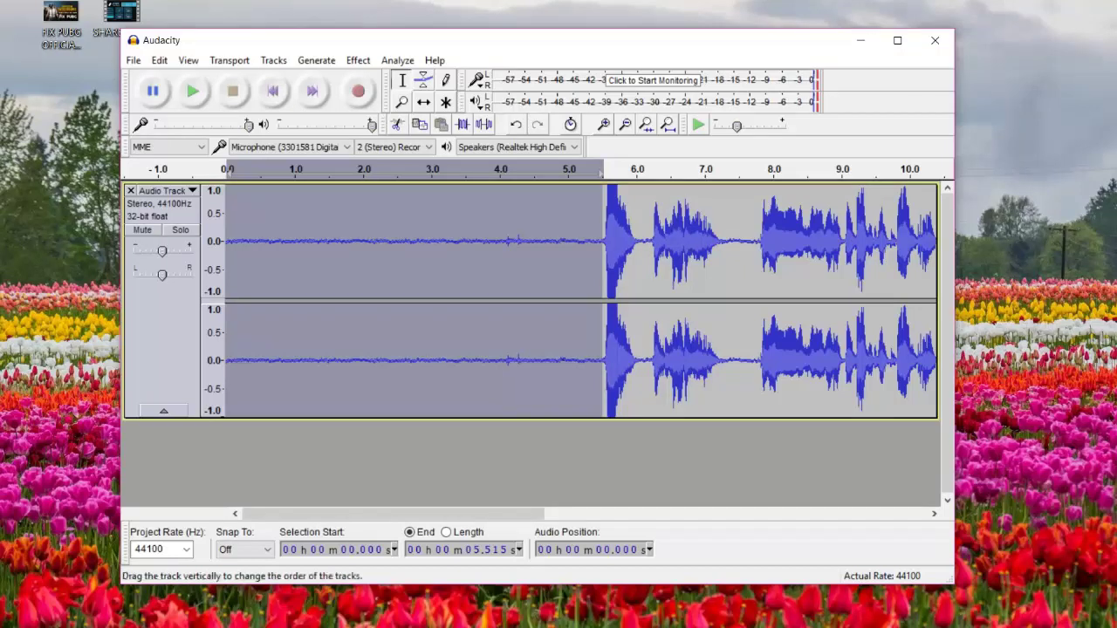
# Select the whole track and apply Noise Reduction at 12 dB, sensitivity 6.00, smoothing 0
pyautogui.hotkey('ctrl', 'a')
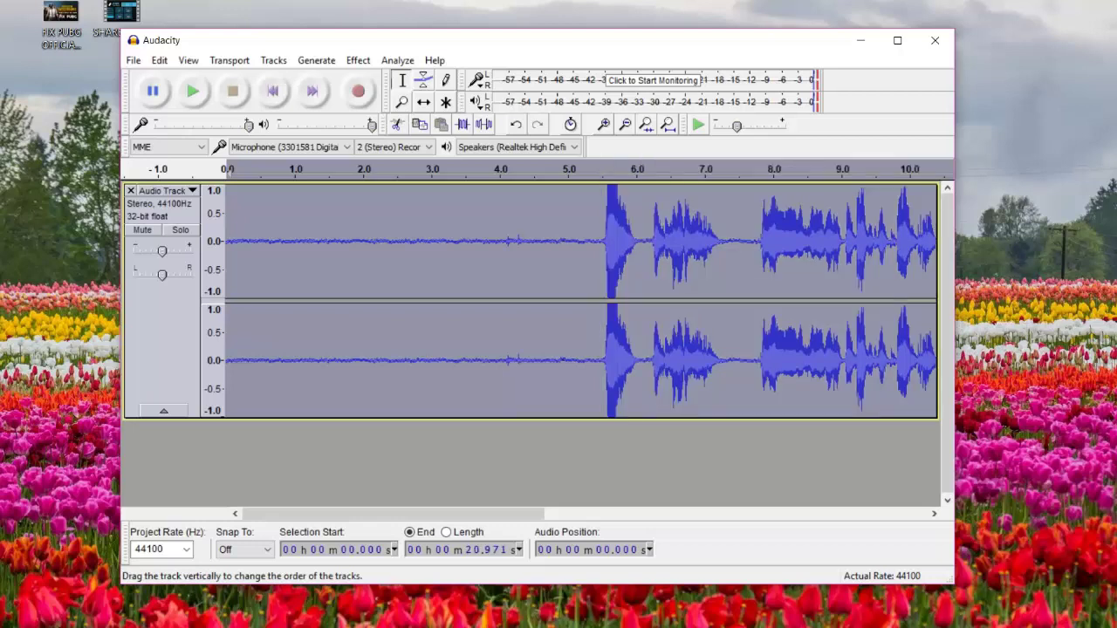
pyautogui.click(357, 60)
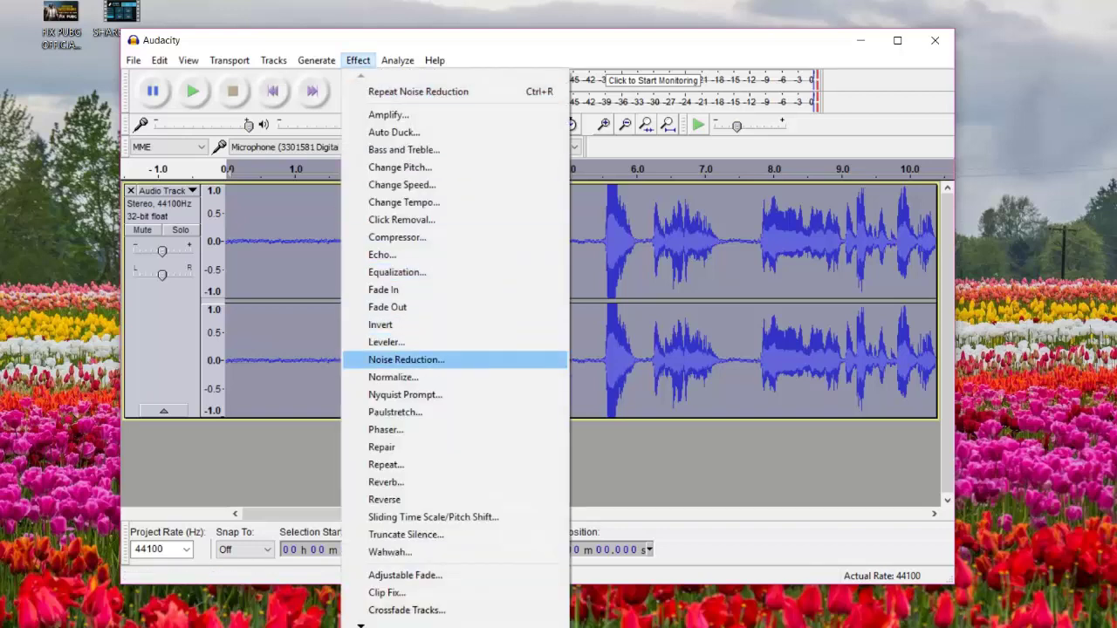
pyautogui.click(406, 359)
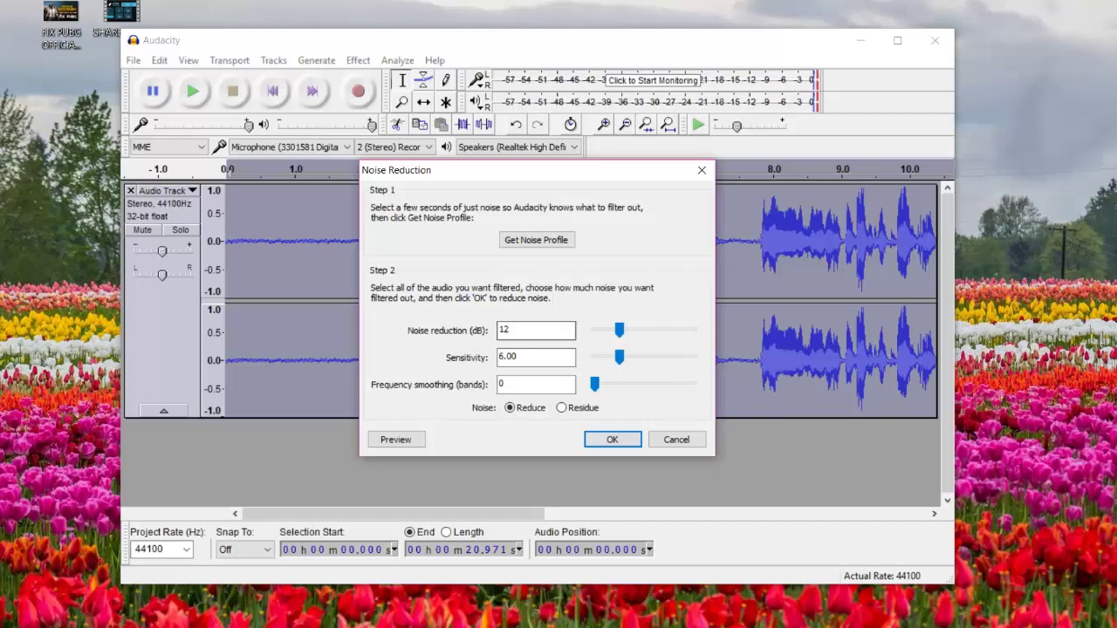
pyautogui.press('Return')
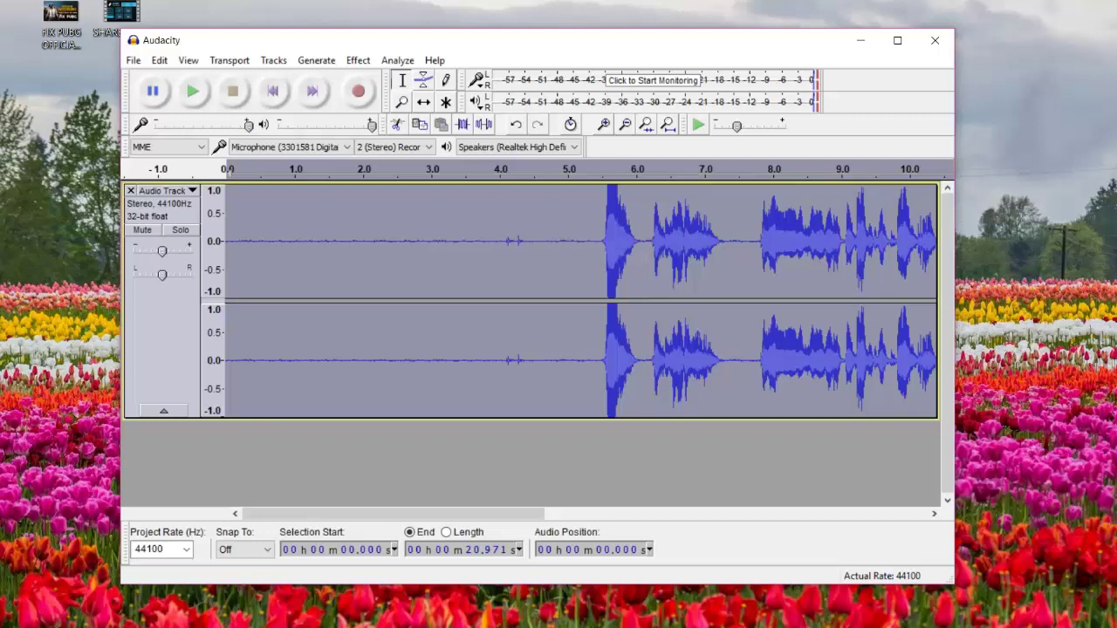
pyautogui.click(595, 262)
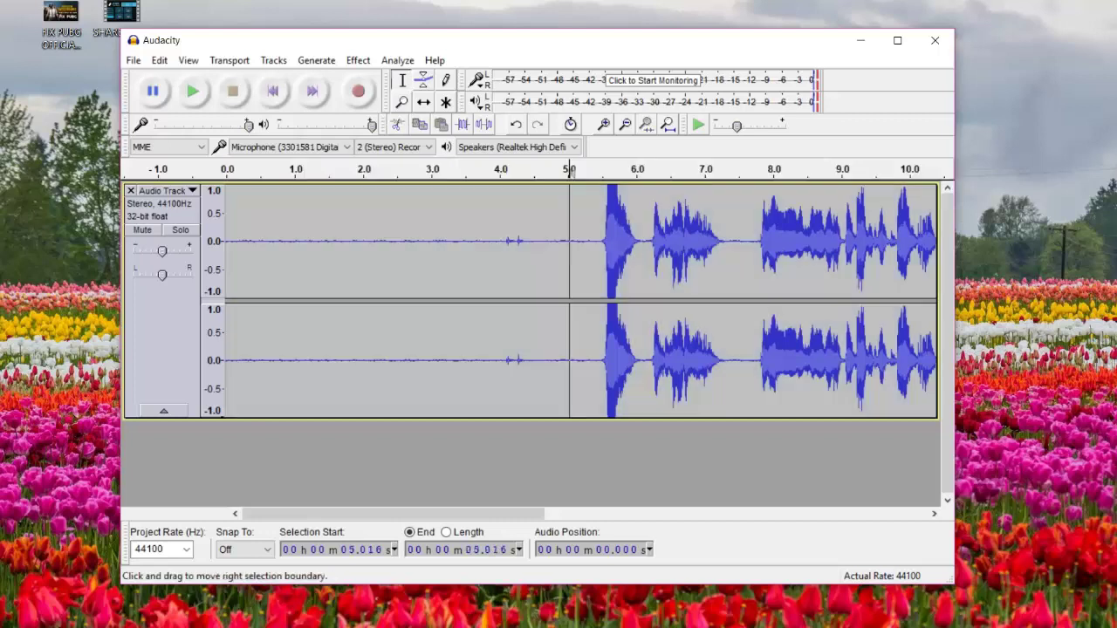
pyautogui.moveTo(595, 261); pyautogui.dragTo(224, 261)
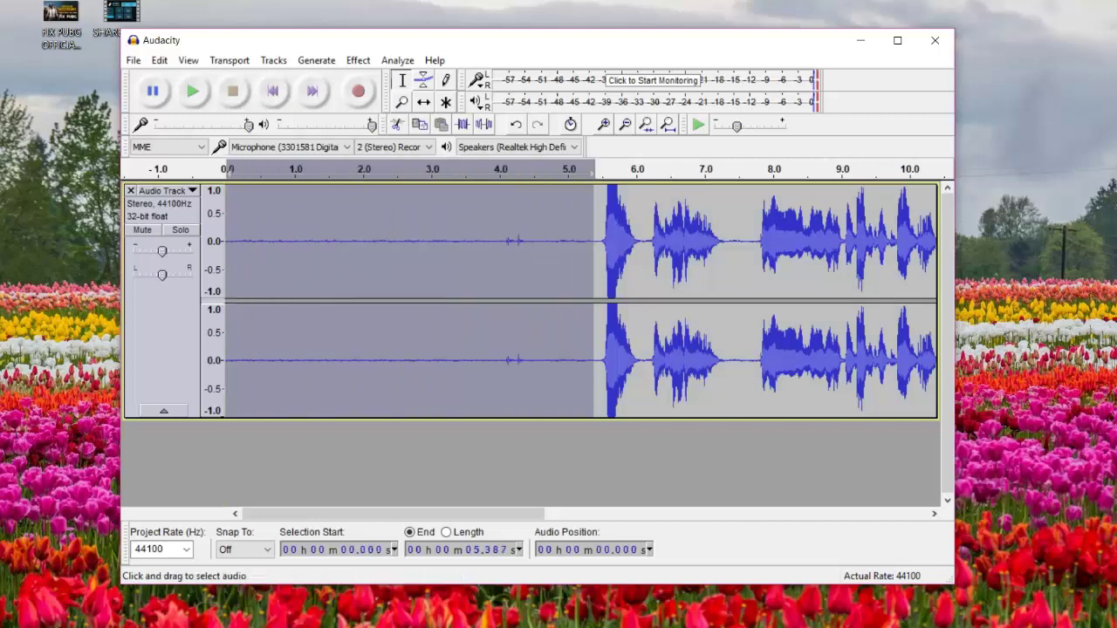
pyautogui.click(428, 261)
pyautogui.moveTo(596, 262); pyautogui.dragTo(235, 262)
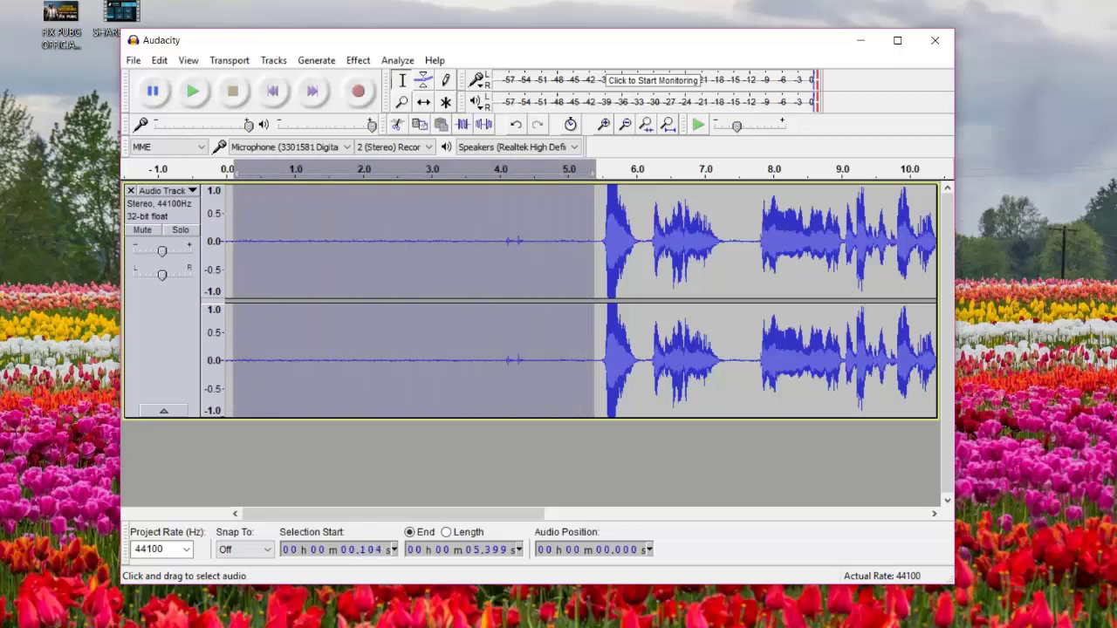
pyautogui.click(264, 261)
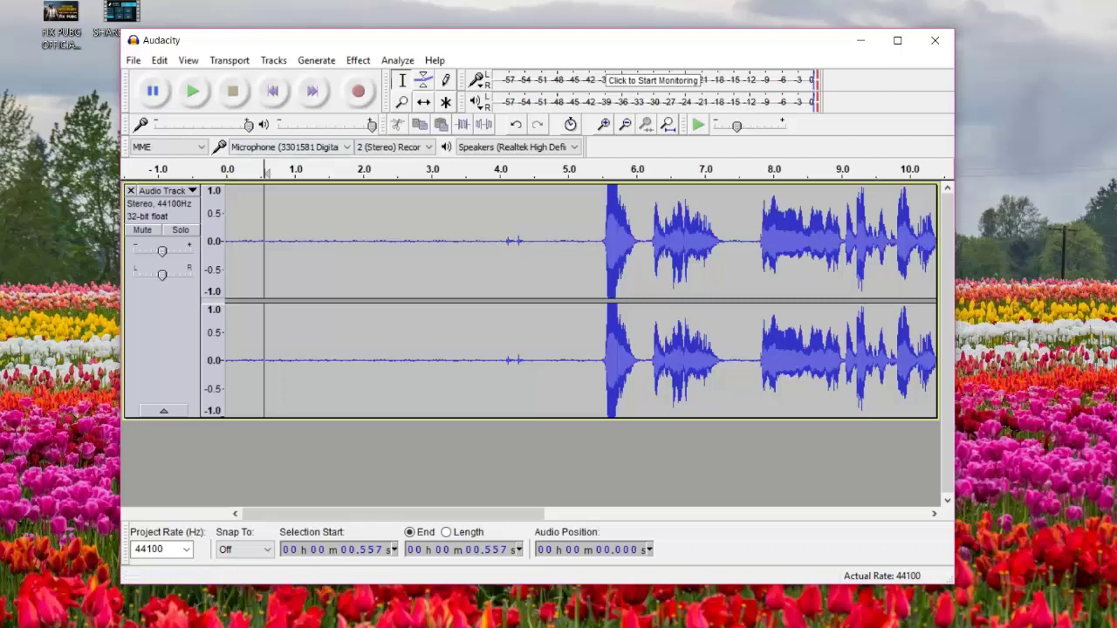
pyautogui.click(193, 91)
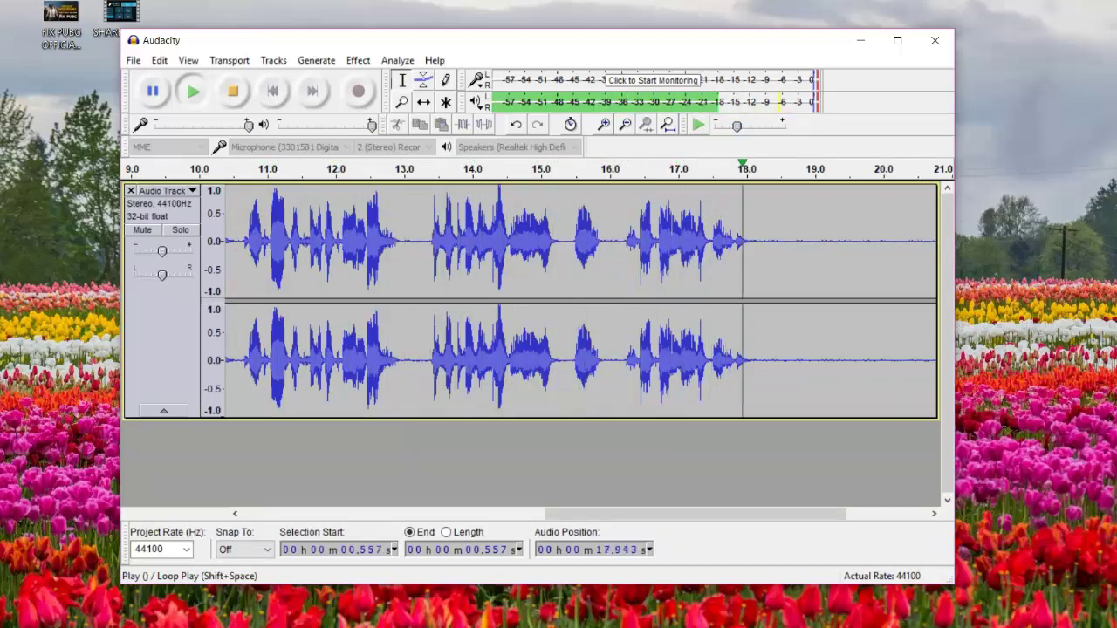
pyautogui.click(233, 92)
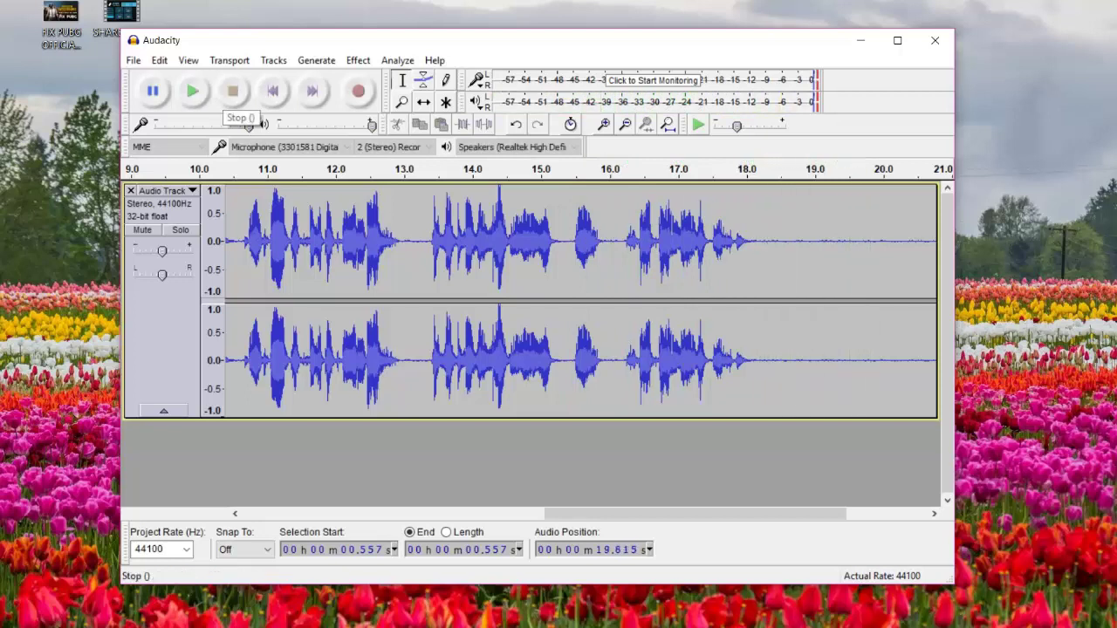
pyautogui.click(302, 253)
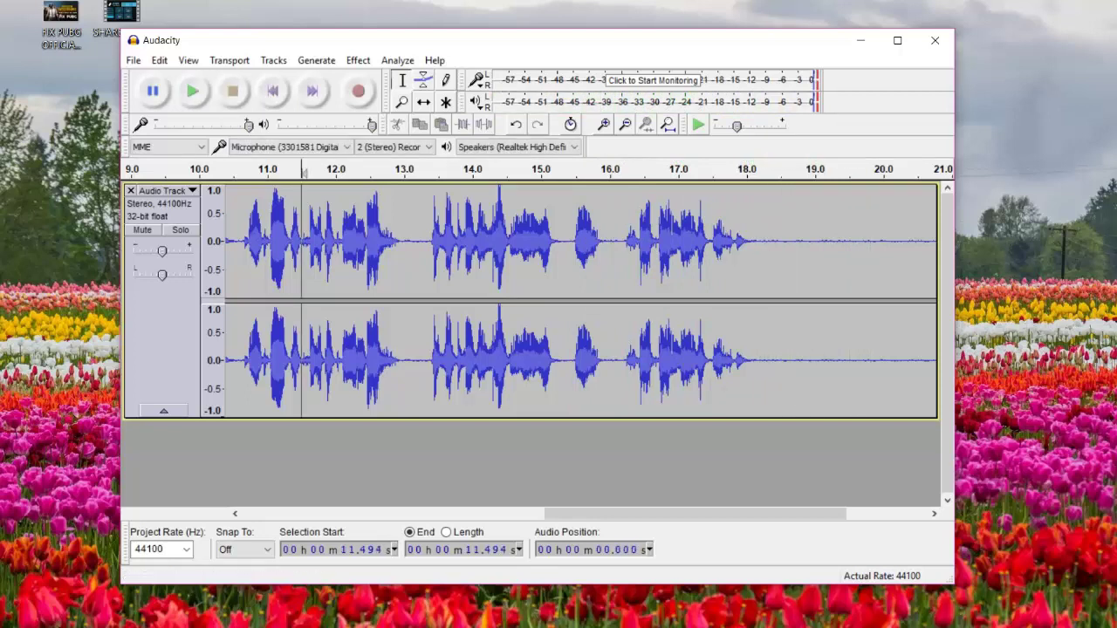
pyautogui.moveTo(695, 513); pyautogui.dragTo(394, 513)
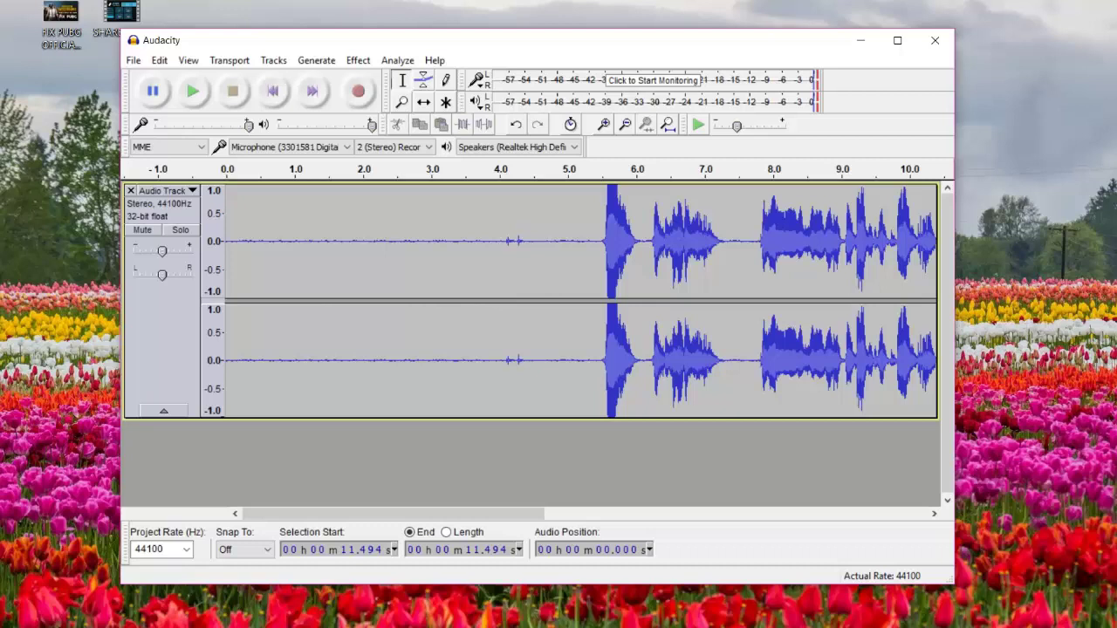
# Play the track briefly from 0.720 s, then stop
pyautogui.click(275, 244)
pyautogui.click(193, 93)
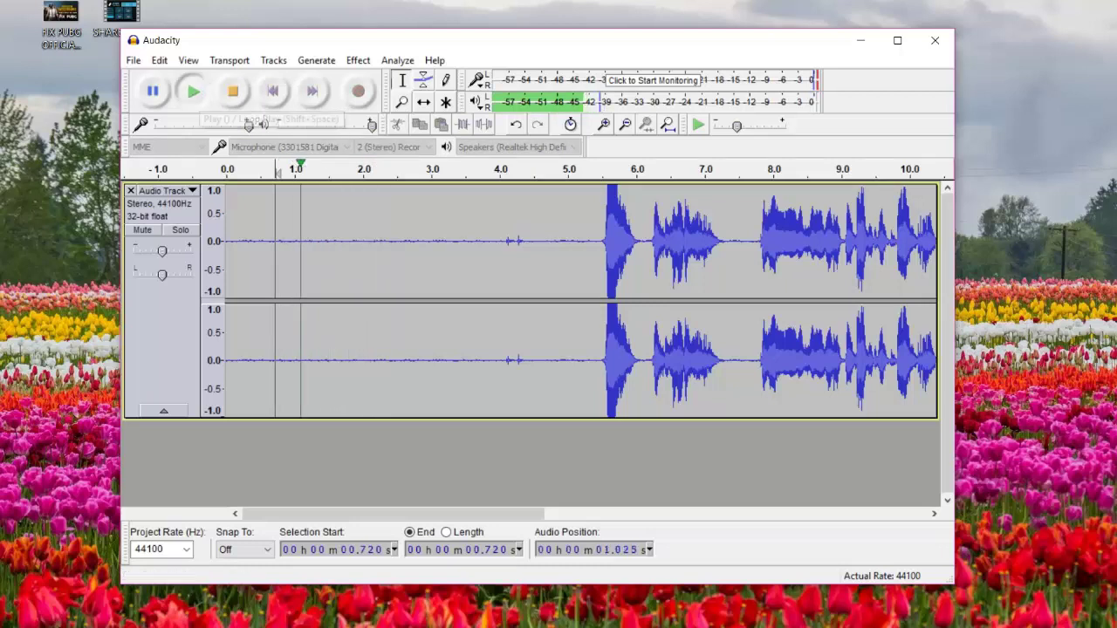
pyautogui.click(233, 91)
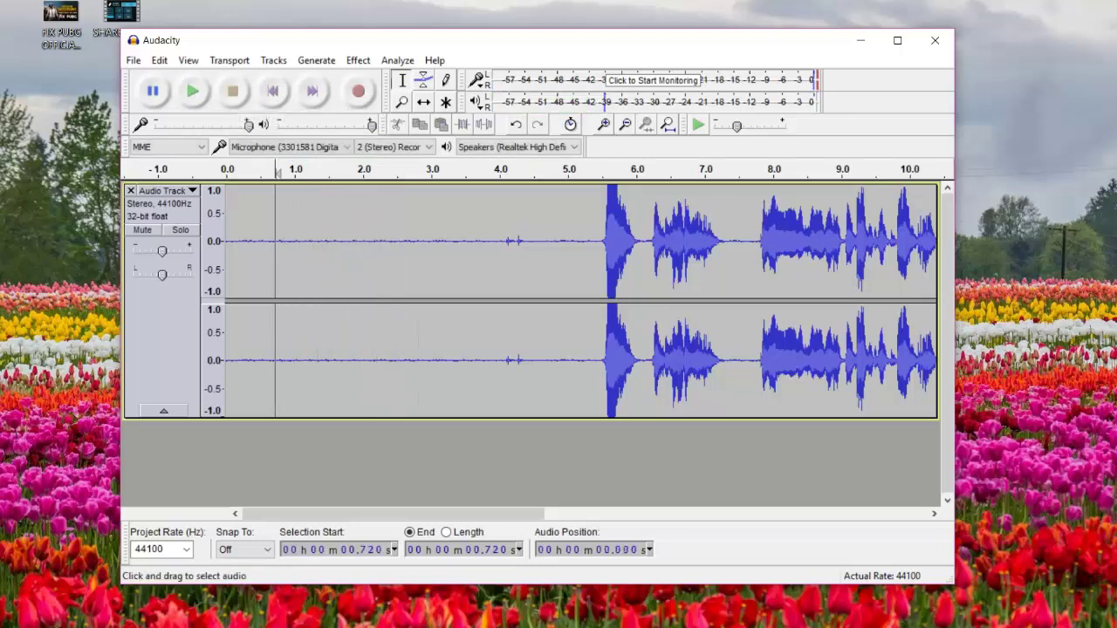
# Capture a new noise profile from 0–5.457 s, then select the entire track
pyautogui.moveTo(599, 253); pyautogui.dragTo(226, 253)
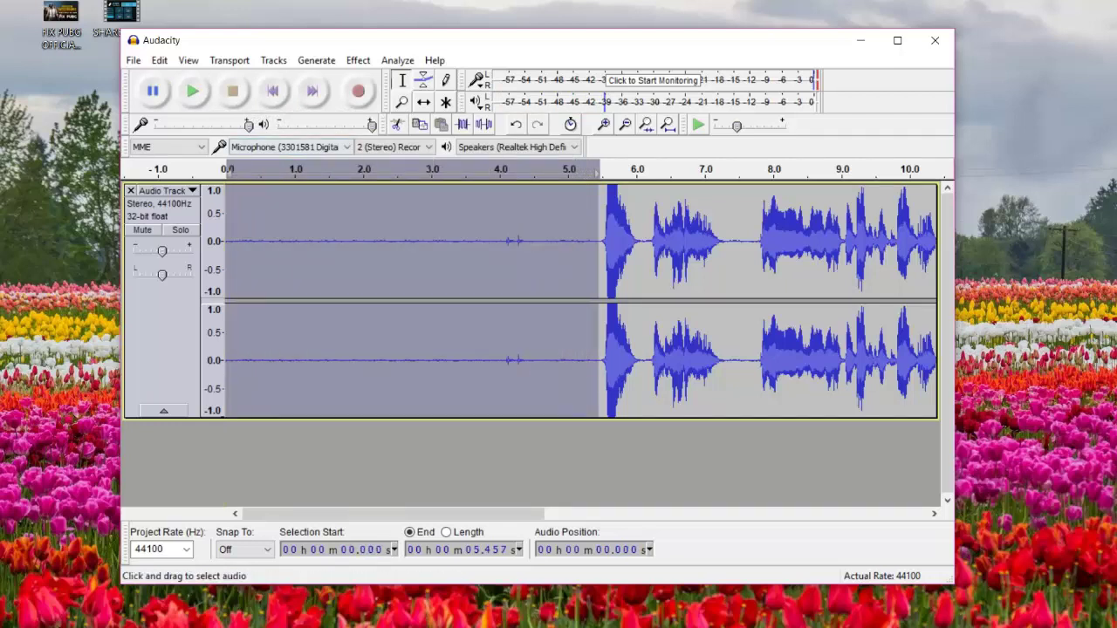
pyautogui.click(358, 60)
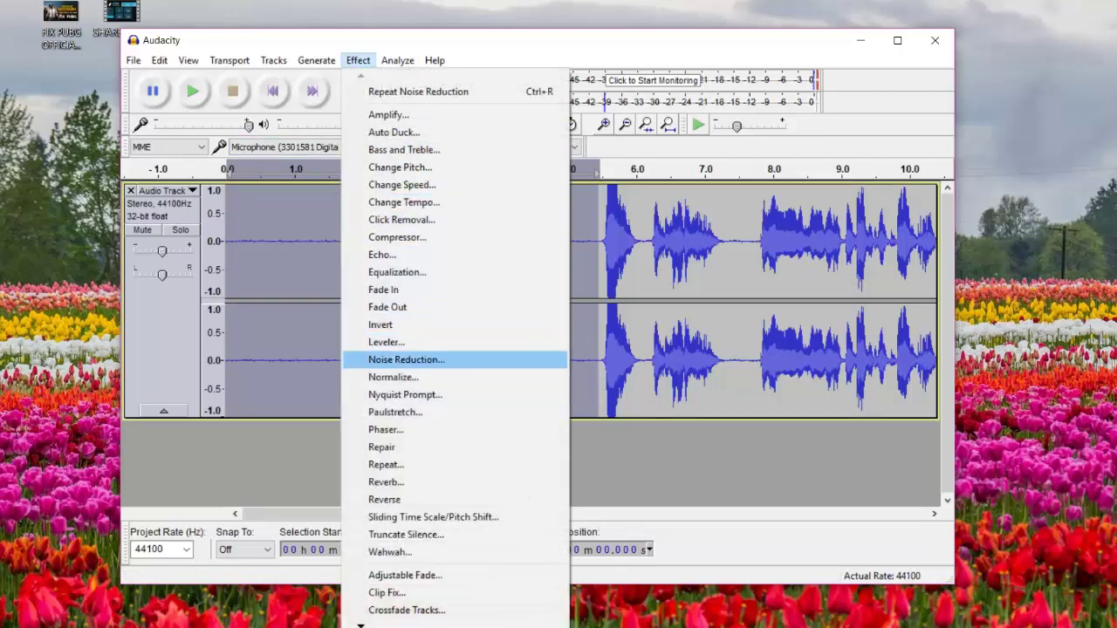
pyautogui.press('Return')
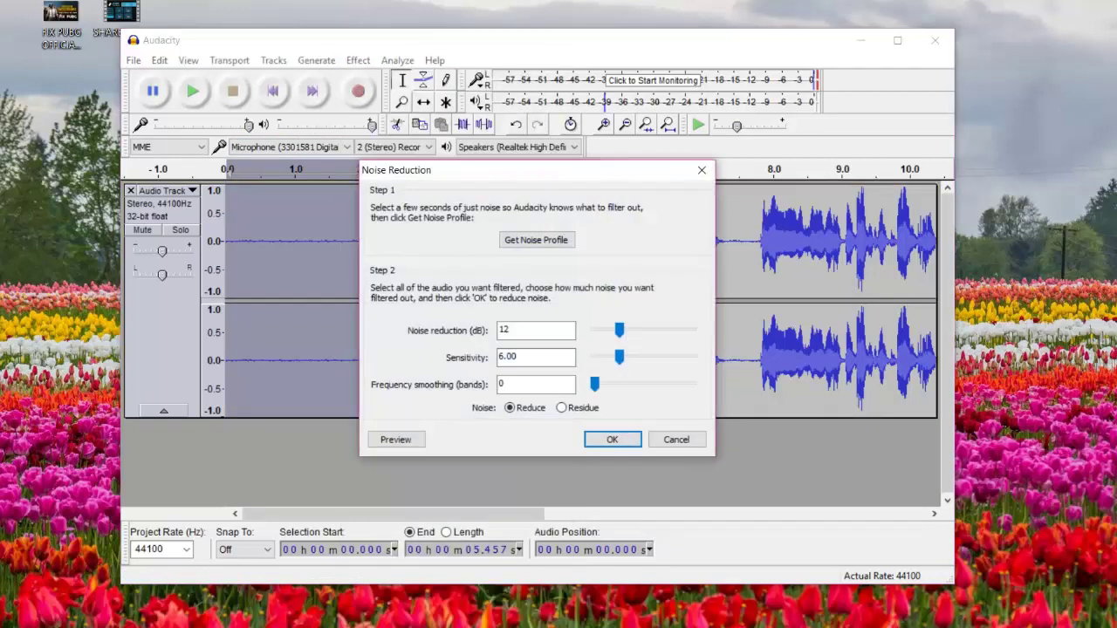
pyautogui.click(536, 240)
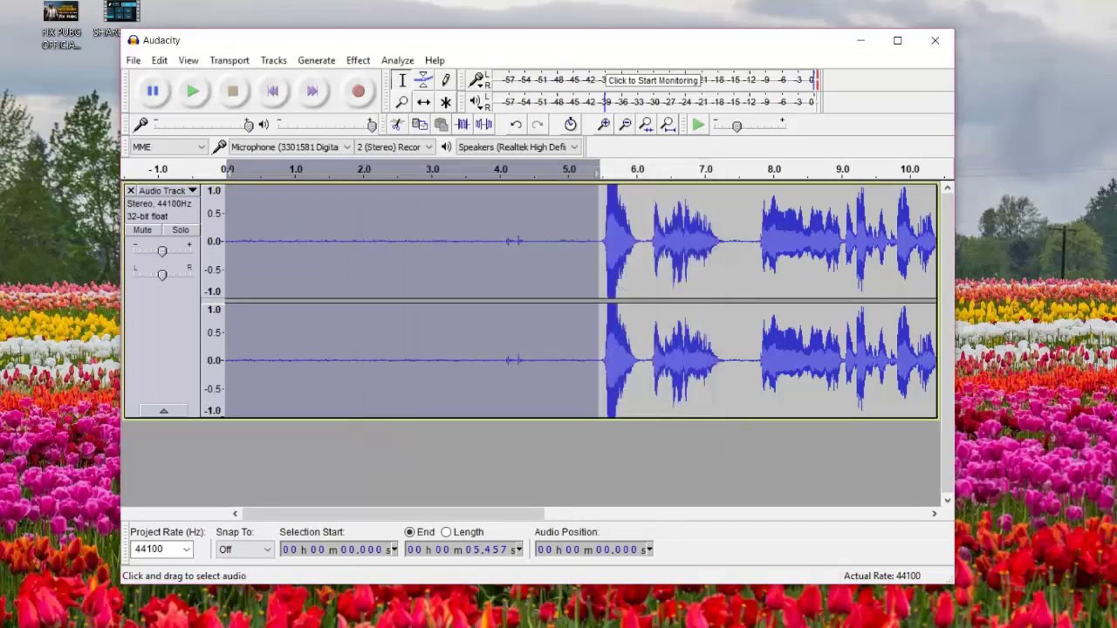
pyautogui.click(170, 340)
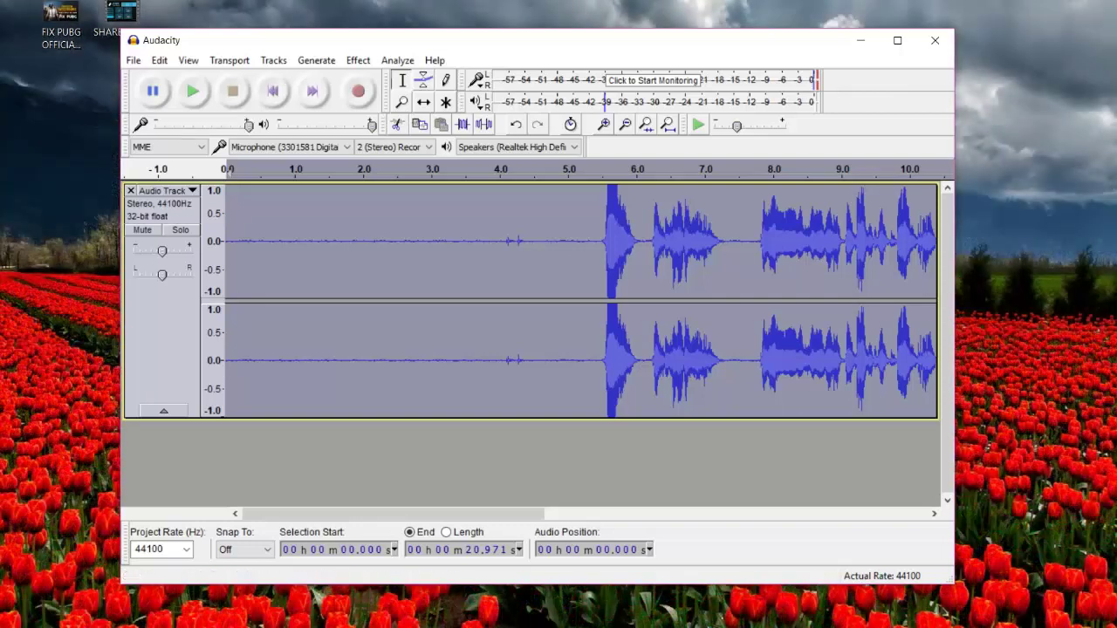
# Apply a second 12 dB Noise Reduction pass, then click at 0.534 s to deselect
pyautogui.click(358, 60)
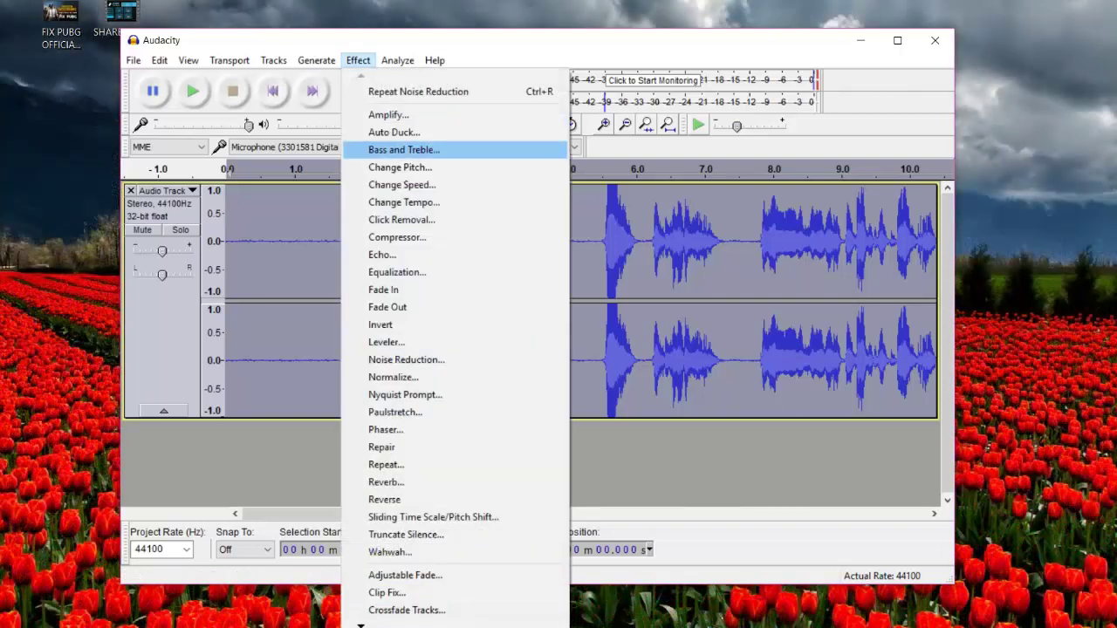
pyautogui.press('Return')
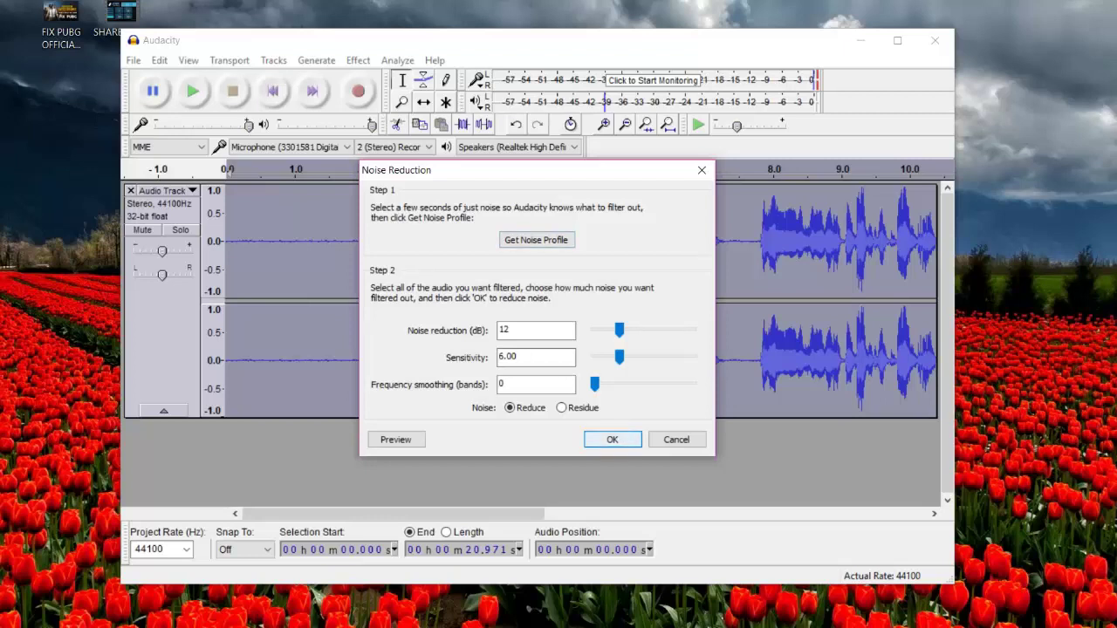
pyautogui.press('Return')
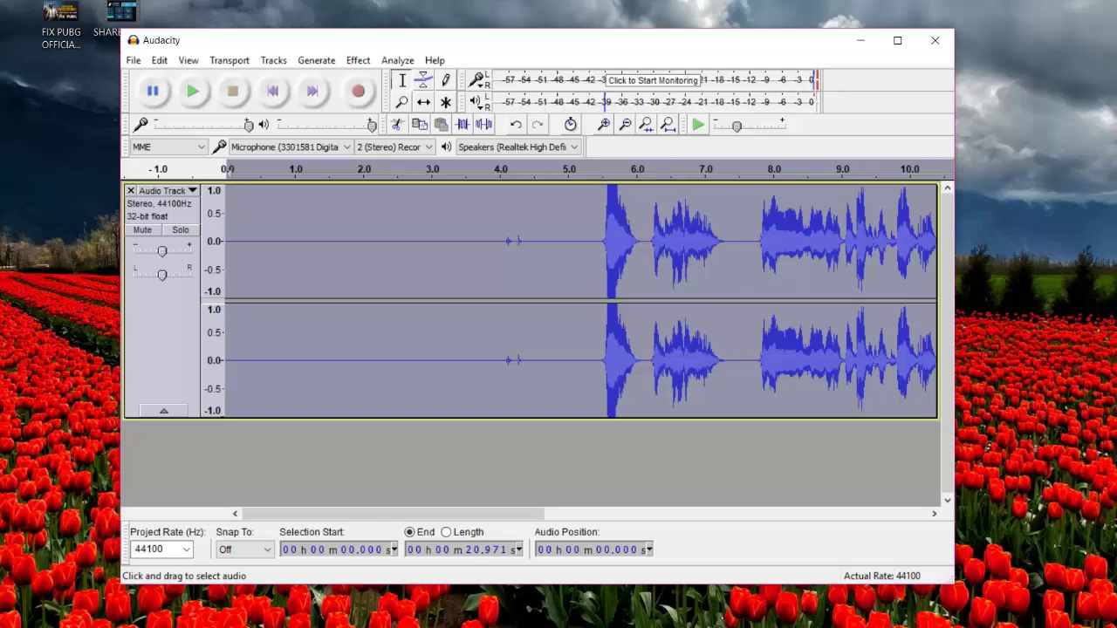
pyautogui.click(262, 253)
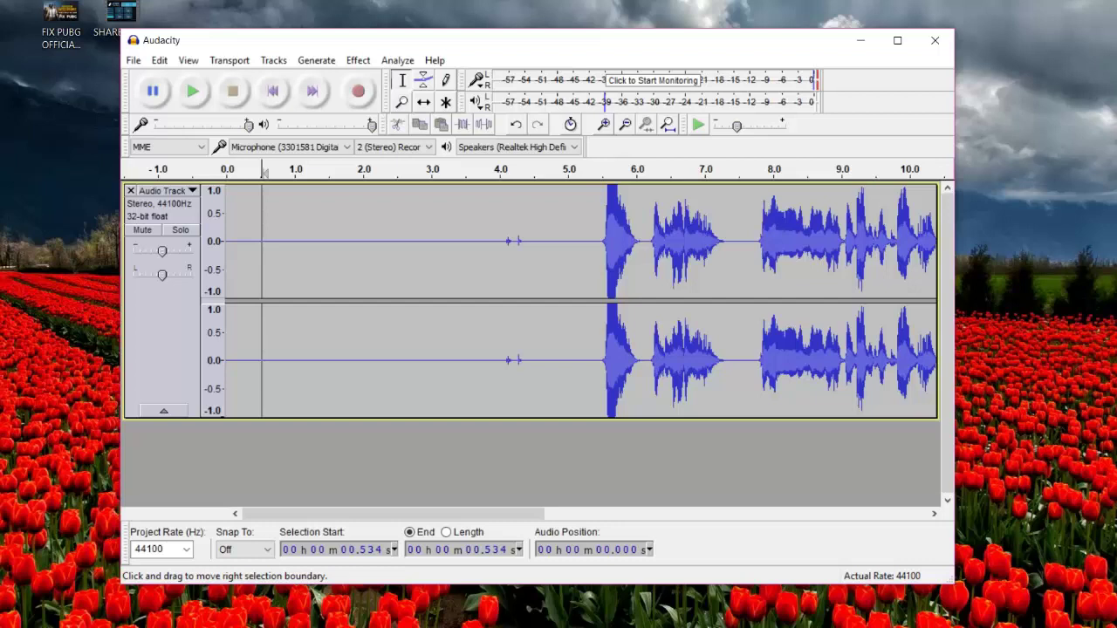
pyautogui.click(193, 90)
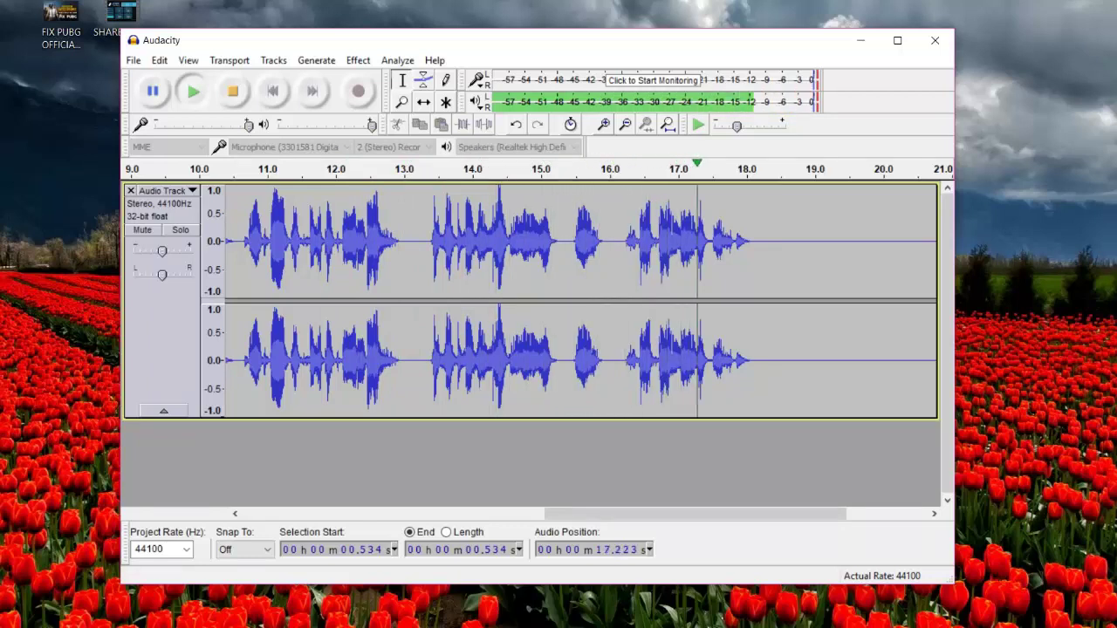
pyautogui.click(233, 92)
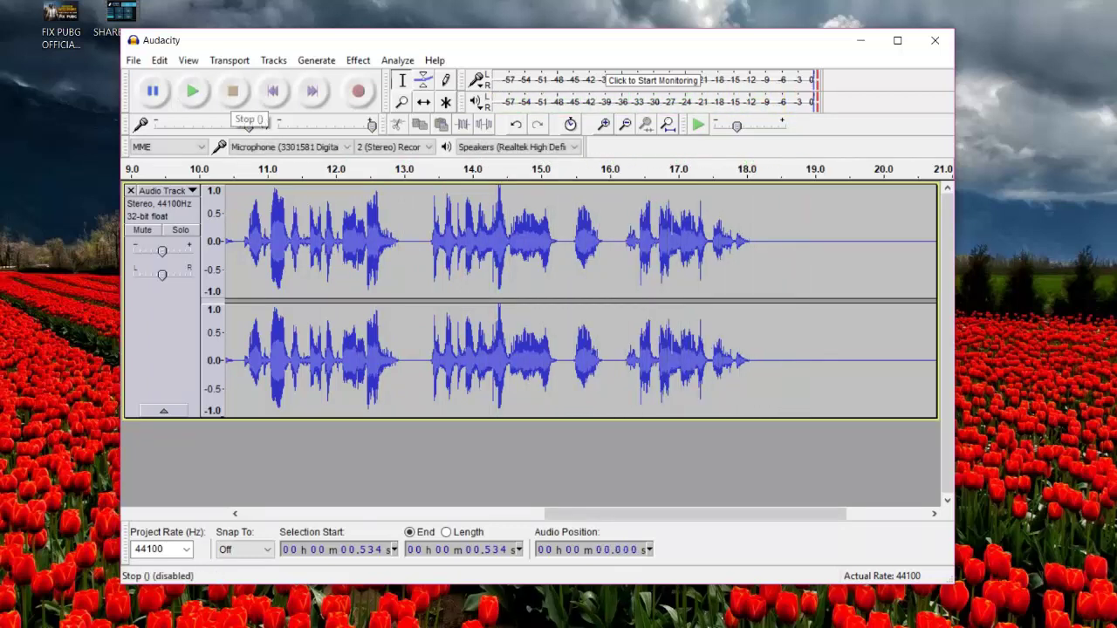